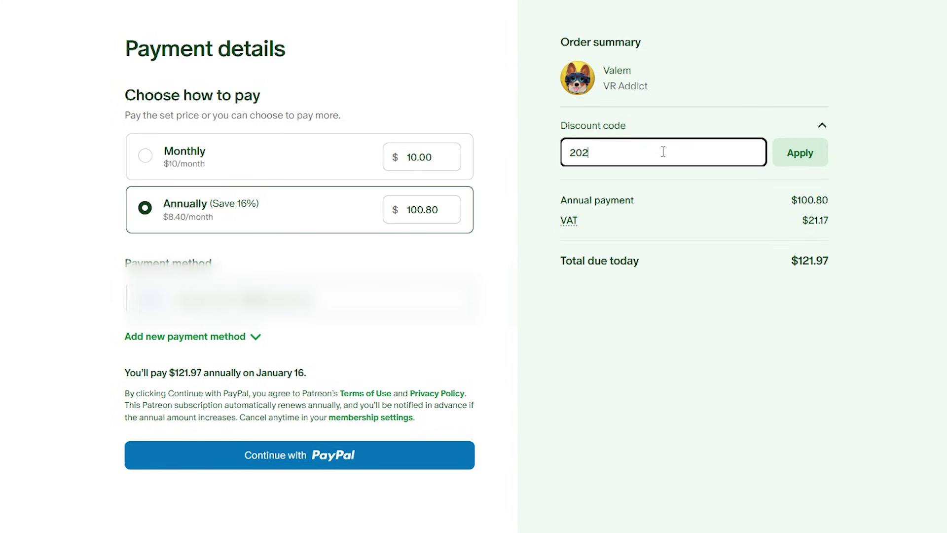
Step: Apply the entered discount code to the annual VR Addict membership order
left_click(809, 156)
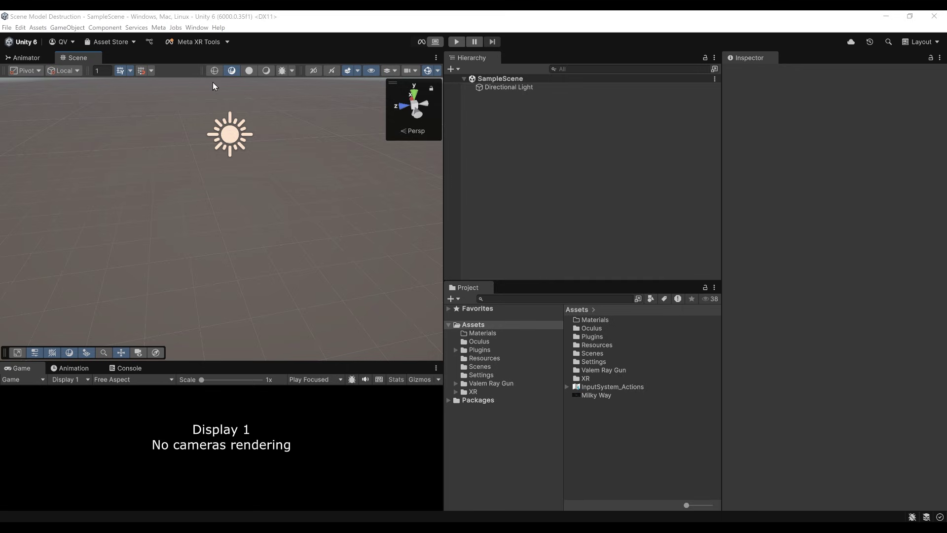
Step: Open the Package Manager and review the Meta XR packages installed in the project
left_click(197, 27)
left_click(229, 141)
left_click_drag(408, 212, 426, 93)
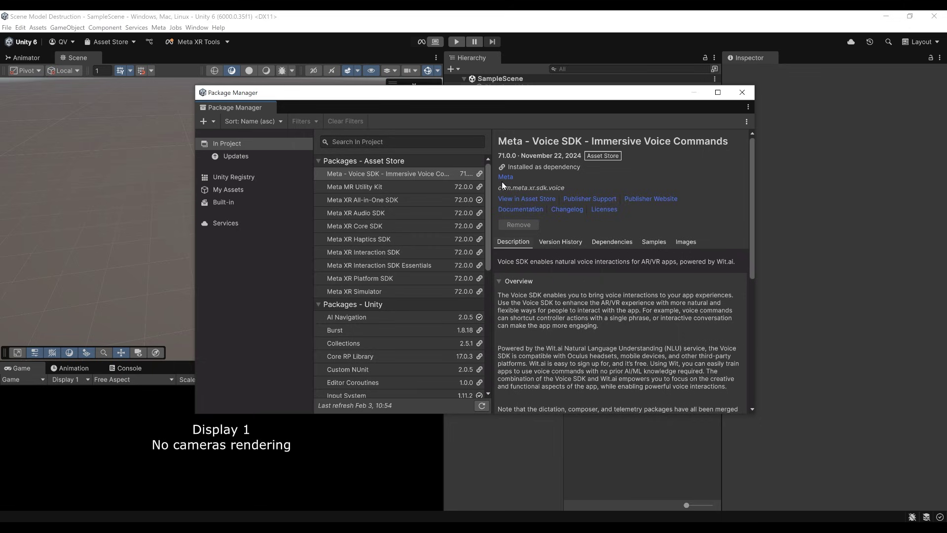
left_click_drag(531, 92, 518, 111)
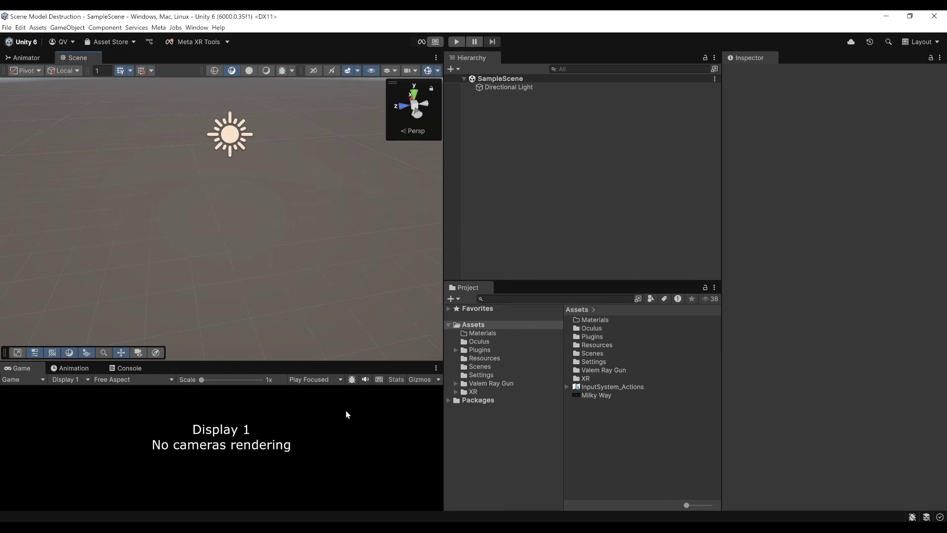
right_click_drag(184, 278, 286, 213)
left_click_drag(286, 213, 286, 215, "alt")
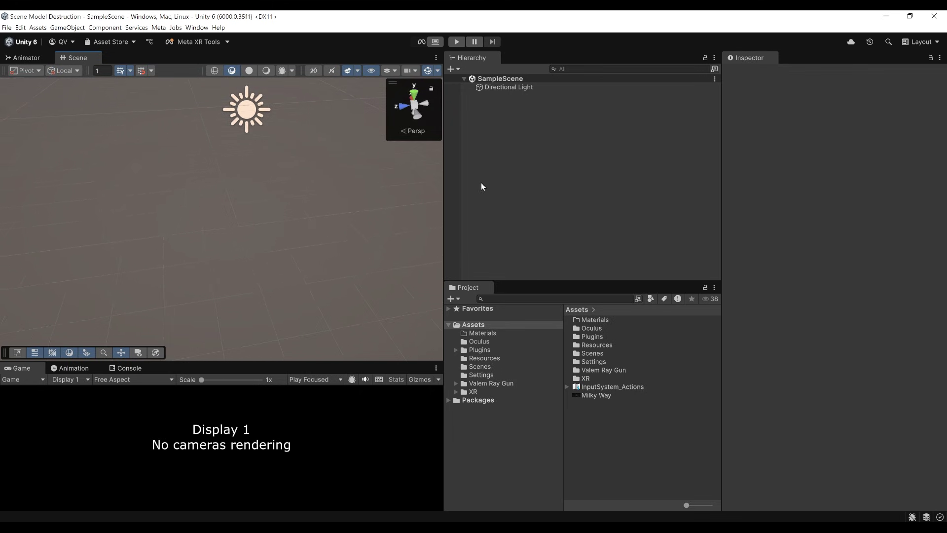
right_click_drag(282, 190, 263, 185)
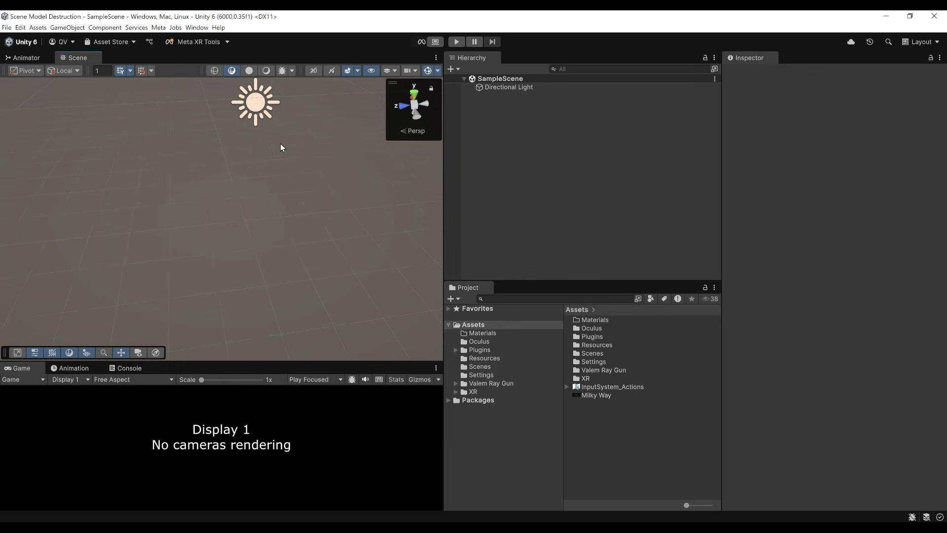
Step: Open the Meta Building Blocks library and add the Camera Rig and Passthrough blocks to SampleScene
left_click(159, 27)
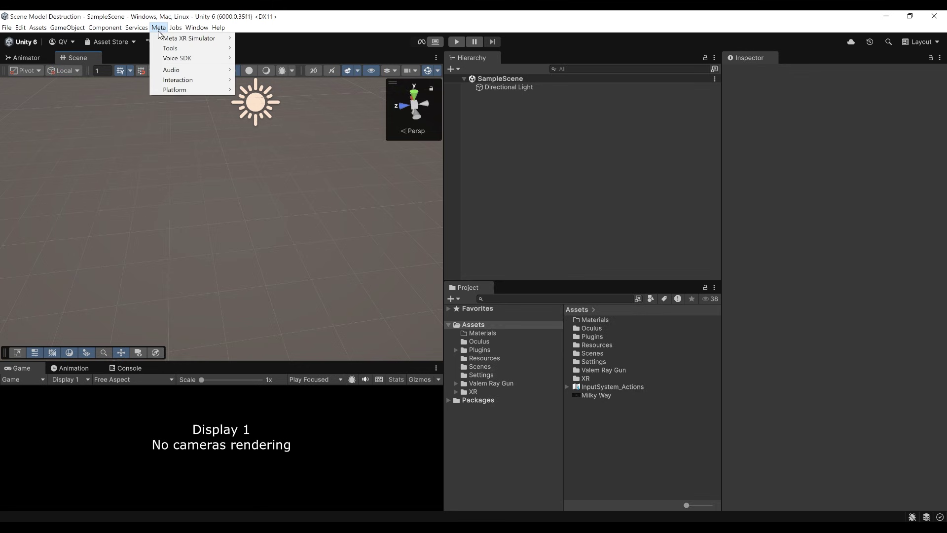
mouse_move(213, 50)
left_click(269, 57)
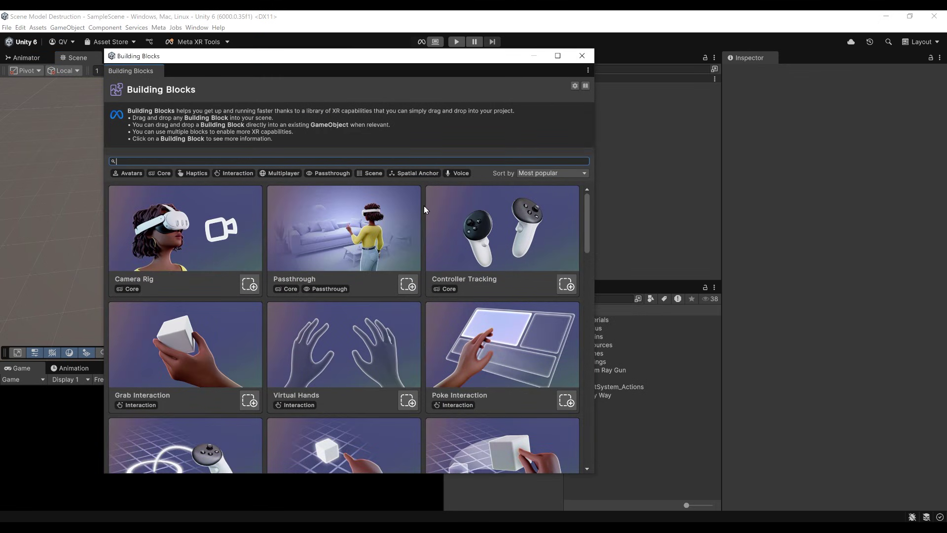
left_click_drag(384, 58, 316, 73)
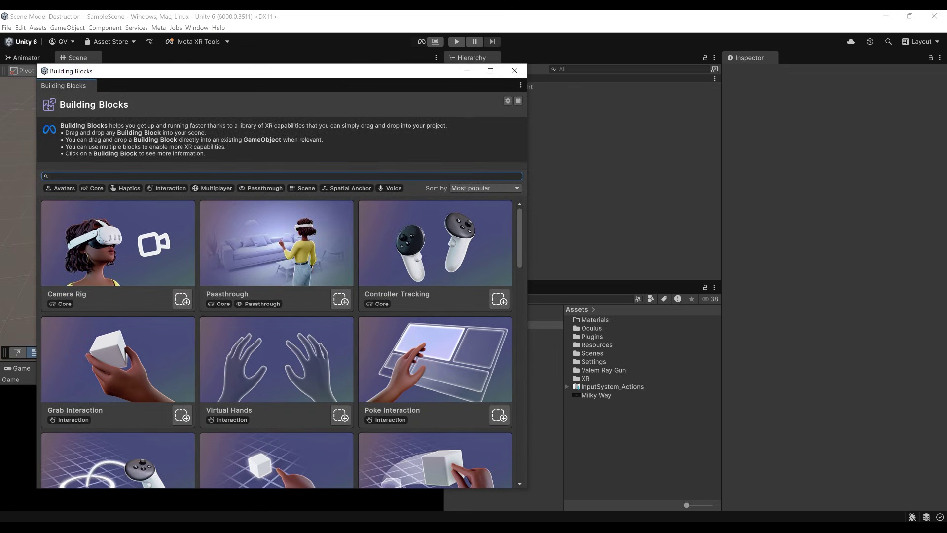
left_click_drag(528, 485, 455, 485)
left_click_drag(347, 72, 320, 63)
left_click_drag(100, 275, 521, 162)
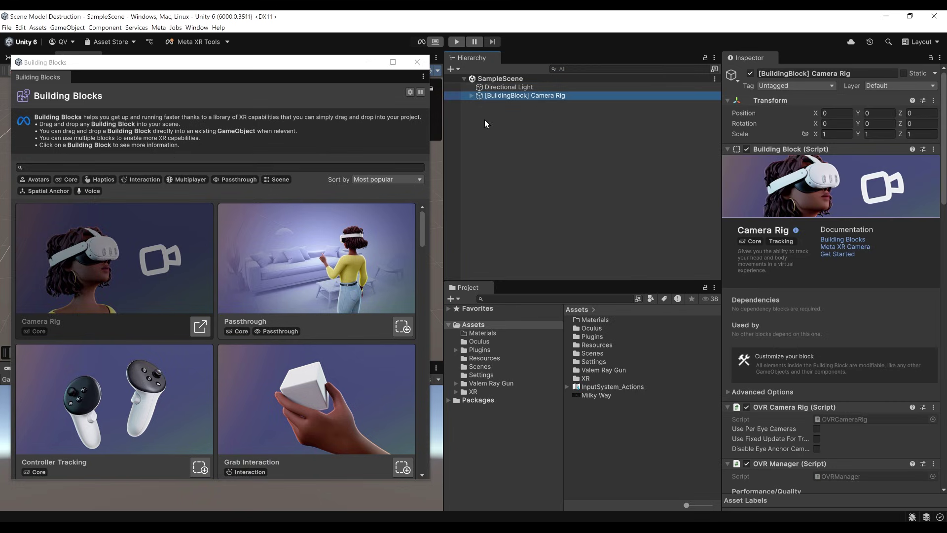
left_click(471, 96)
left_click(471, 95)
left_click_drag(257, 263, 524, 173)
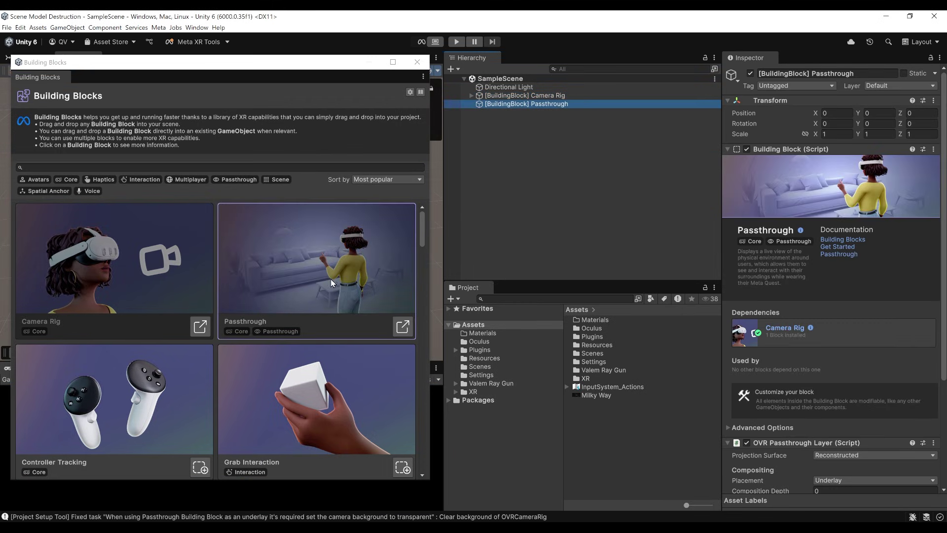
Step: Find the Effect Mesh building block, add it to SampleScene, and close the Building Blocks library
scroll(316, 305, "down", 6)
scroll(302, 336, "down", 15)
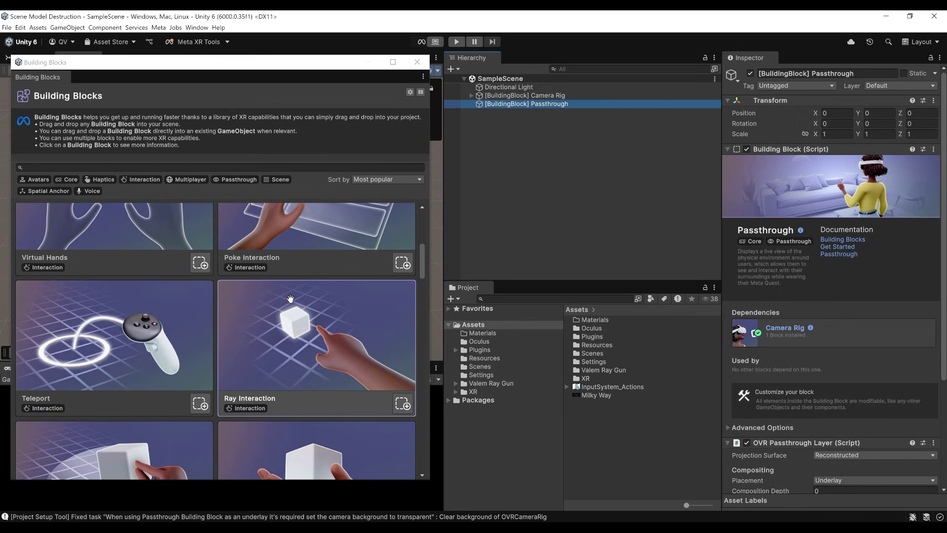
scroll(310, 294, "down", 5)
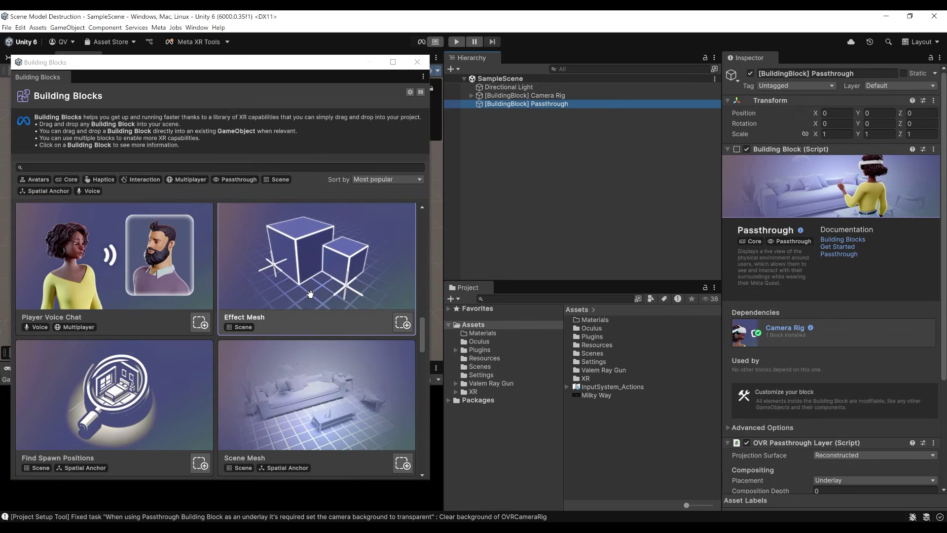
scroll(316, 288, "up", 1)
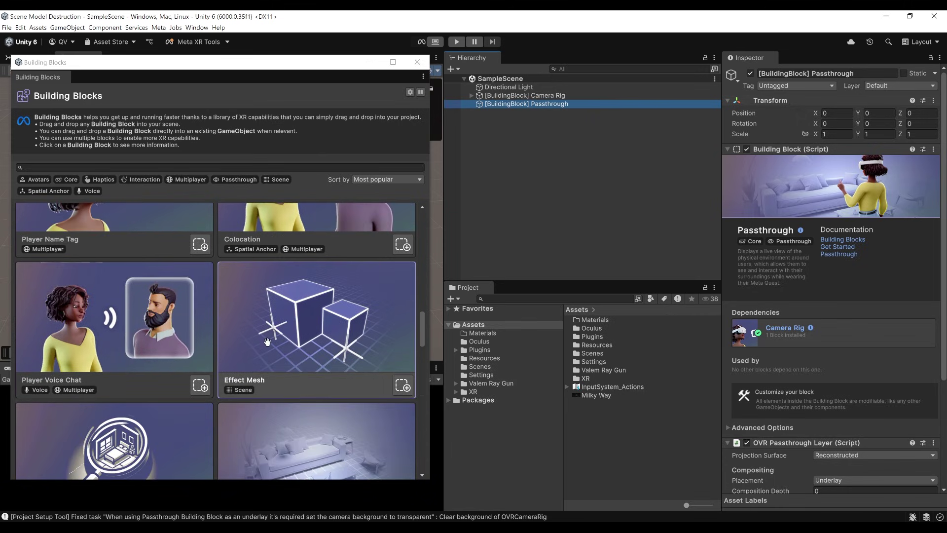
left_click_drag(278, 328, 531, 197)
left_click(356, 63)
mouse_move(321, 62)
left_mouse_down()
mouse_move(290, 63)
mouse_move(326, 78)
left_mouse_up()
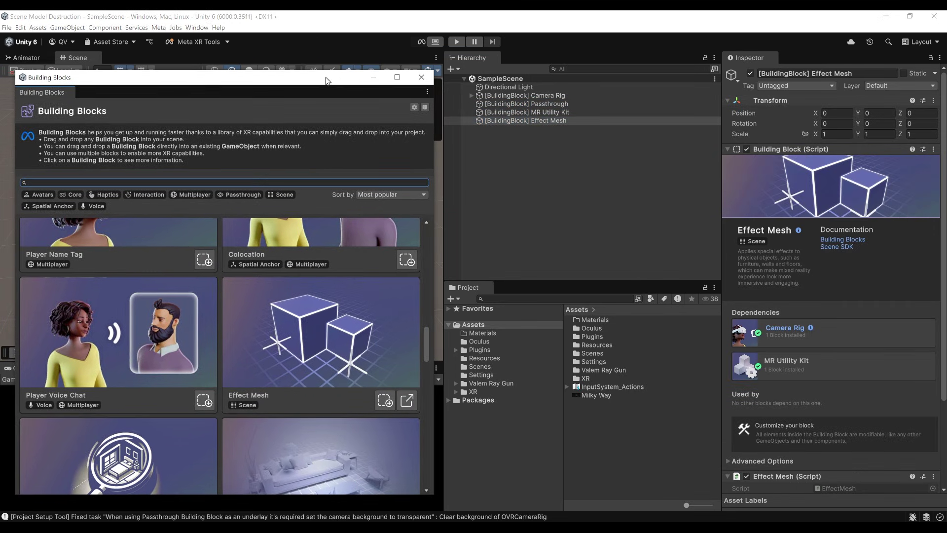
left_click(422, 78)
Step: Set the Effect Mesh script's Labels to GLOBAL_MESH only and save the scene
left_click(544, 137)
left_click(526, 121)
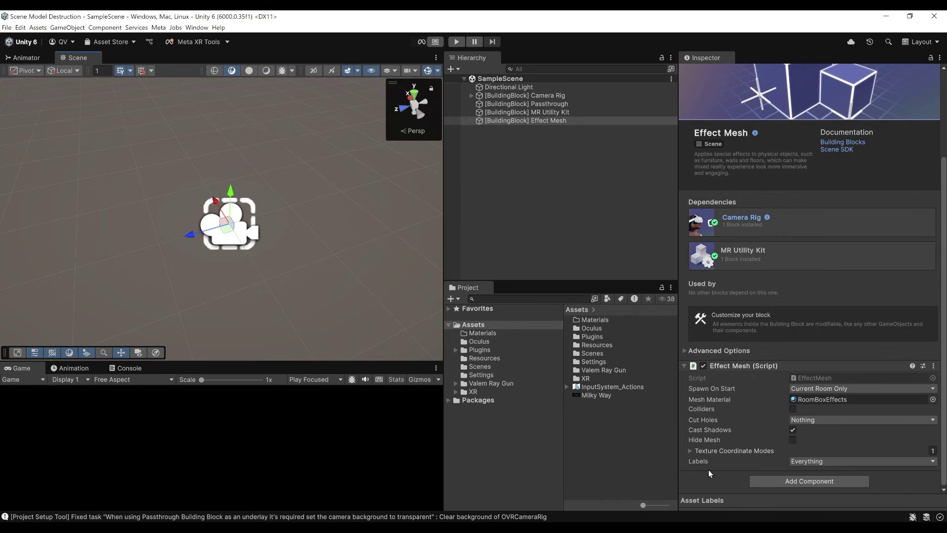
left_click(799, 462)
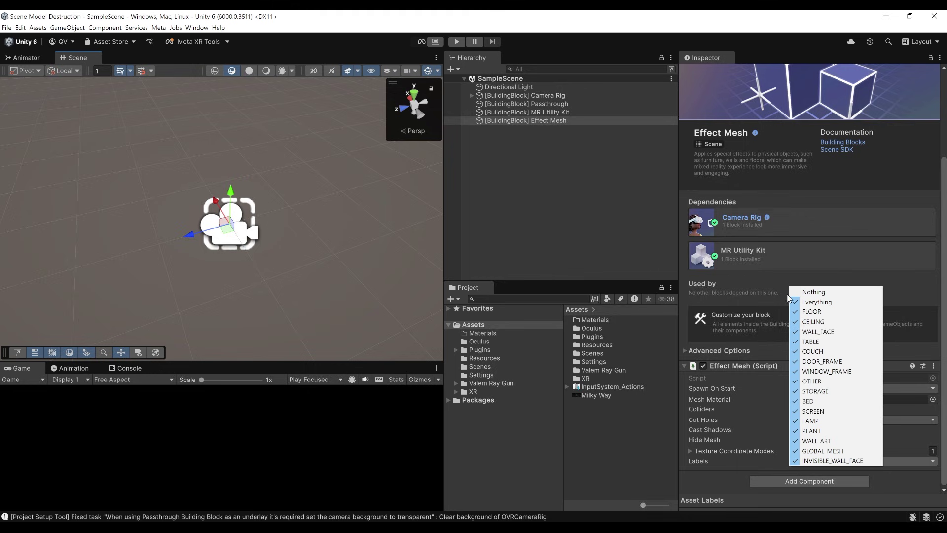
left_click(819, 292)
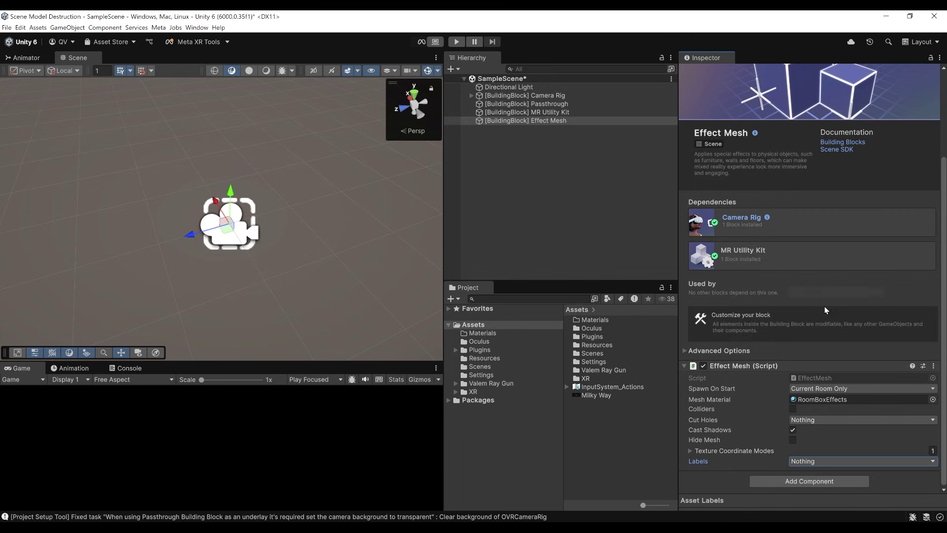
left_click(798, 463)
left_click(825, 454)
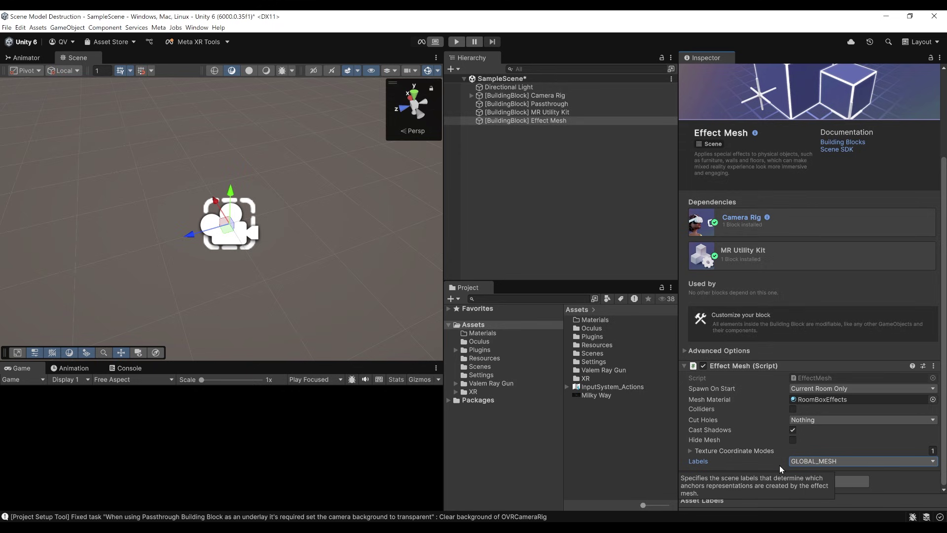
key("ctrl+s")
Step: Run the scene in Play mode and examine the generated room mesh in the Scene view
right_click_drag(305, 223, 300, 244)
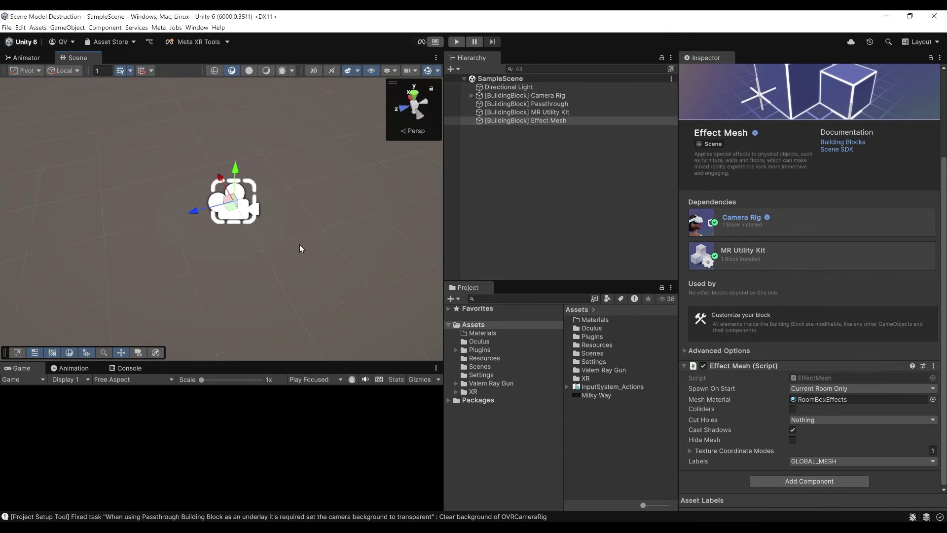
left_click(457, 42)
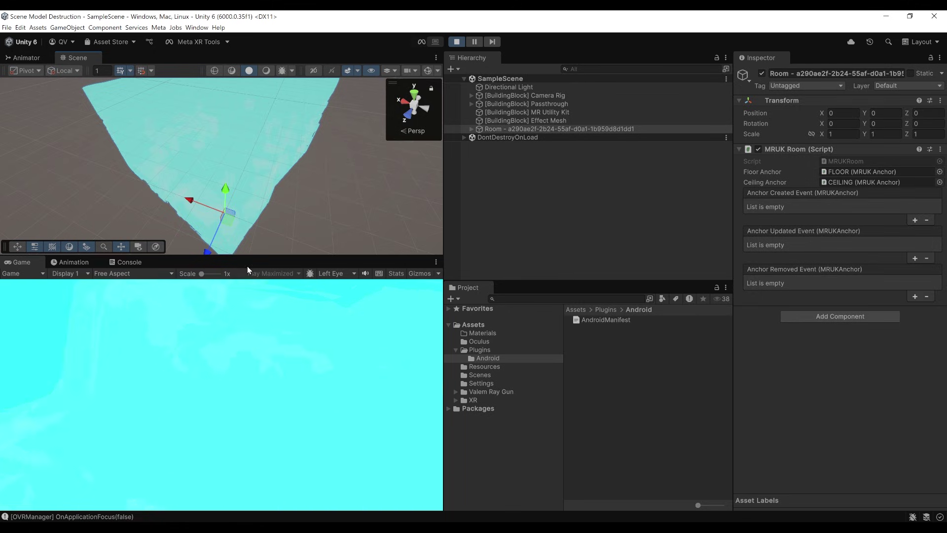
right_click_drag(247, 230, 292, 173)
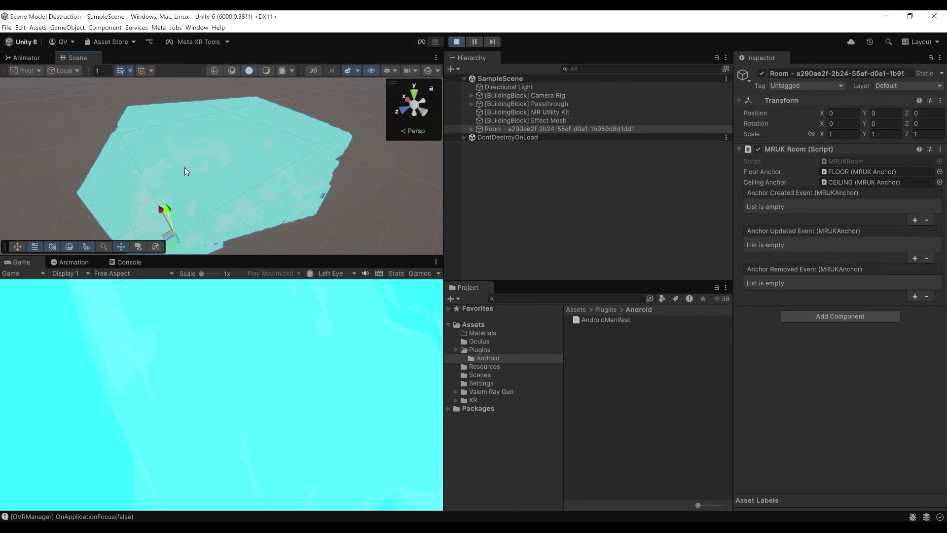
scroll(201, 160, "up", 2)
left_click_drag(192, 182, 222, 148, "alt")
middle_click_drag(222, 148, 201, 152)
left_click_drag(200, 152, 233, 209, "alt")
scroll(233, 209, "up", 3)
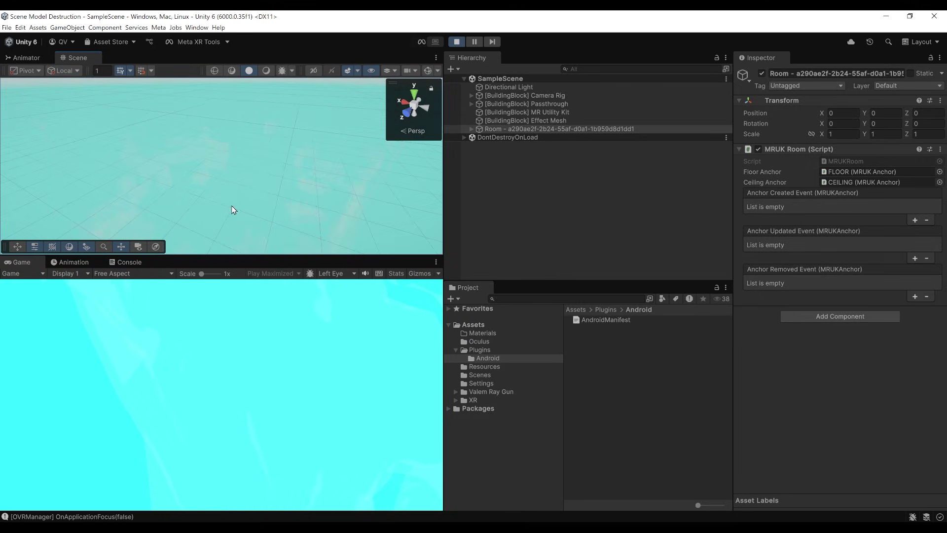
right_click_drag(226, 206, 187, 115)
scroll(177, 182, "down", 10)
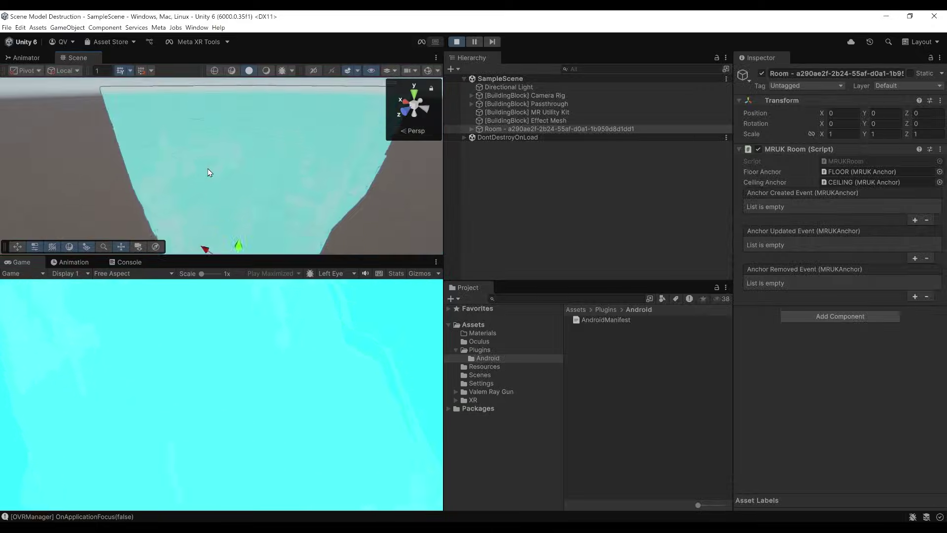
Step: Switch the Scene view to Shaded Wireframe and inspect the room mesh's triangles and furniture shapes up close
left_click(231, 70)
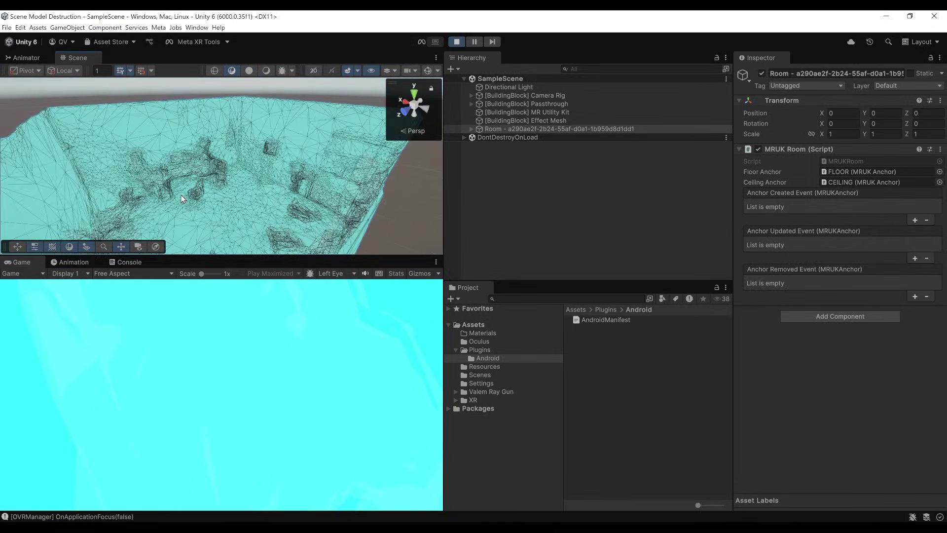
scroll(224, 167, "up", 10)
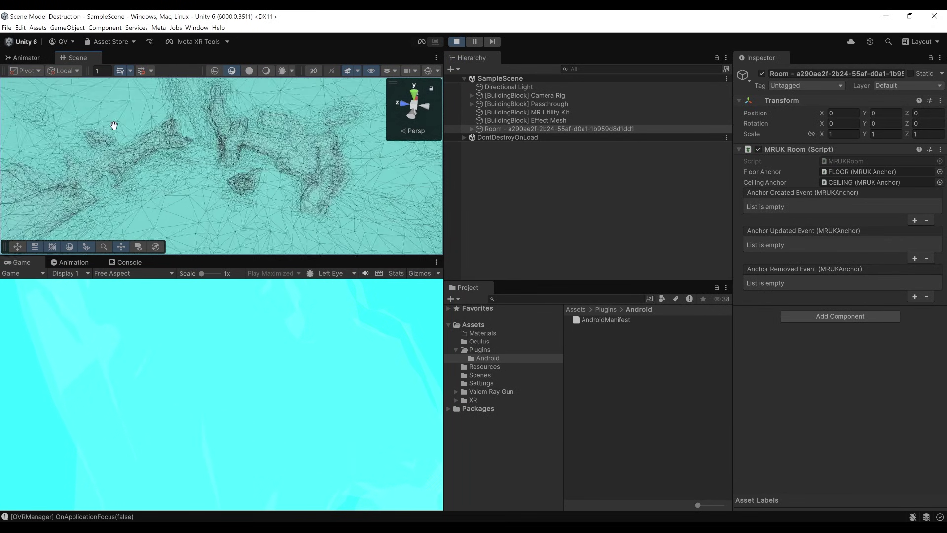
middle_click_drag(114, 126, 232, 163)
right_click_drag(231, 162, 157, 167)
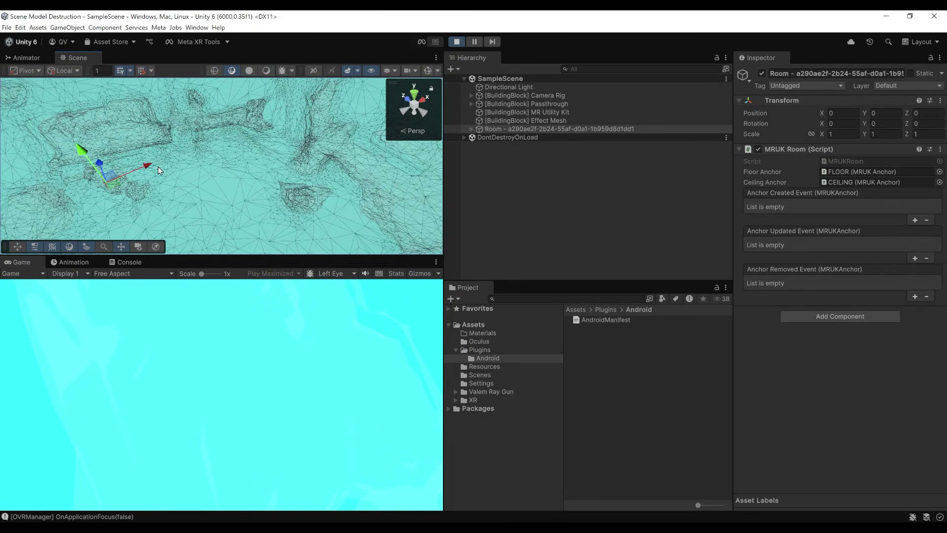
middle_click_drag(157, 166, 289, 191)
right_click_drag(289, 190, 207, 186)
left_click_drag(313, 185, 296, 166, "alt")
left_click_drag(222, 169, 284, 156, "alt")
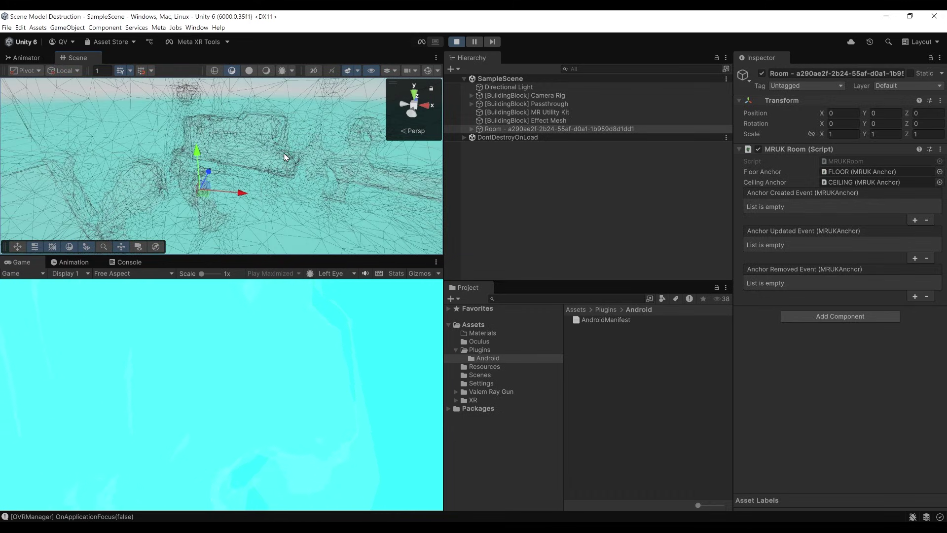
Step: Select the GLOBAL_MESH_EffectMesh object, frame it in the Scene view, and inspect the room mesh from outside and inside
left_click_drag(284, 157, 305, 186, "alt")
left_click(304, 187)
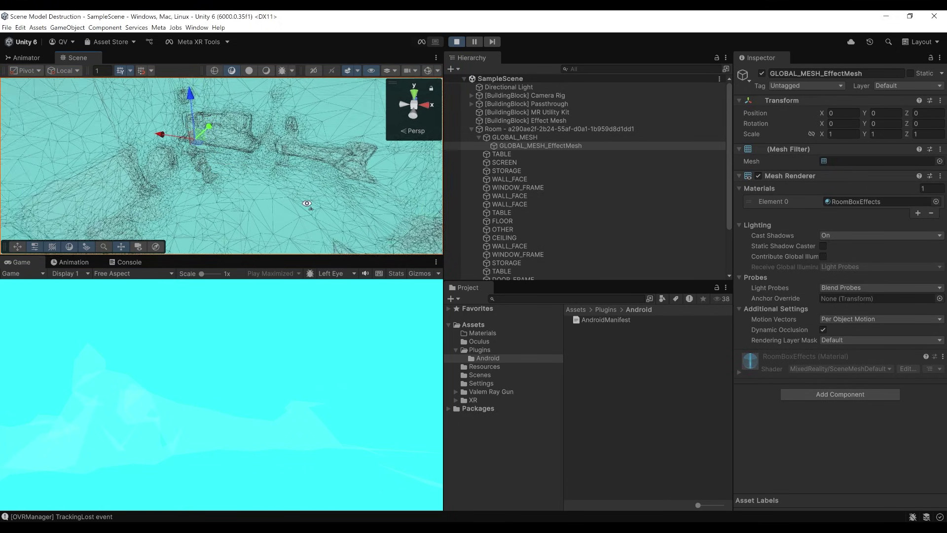
key("f")
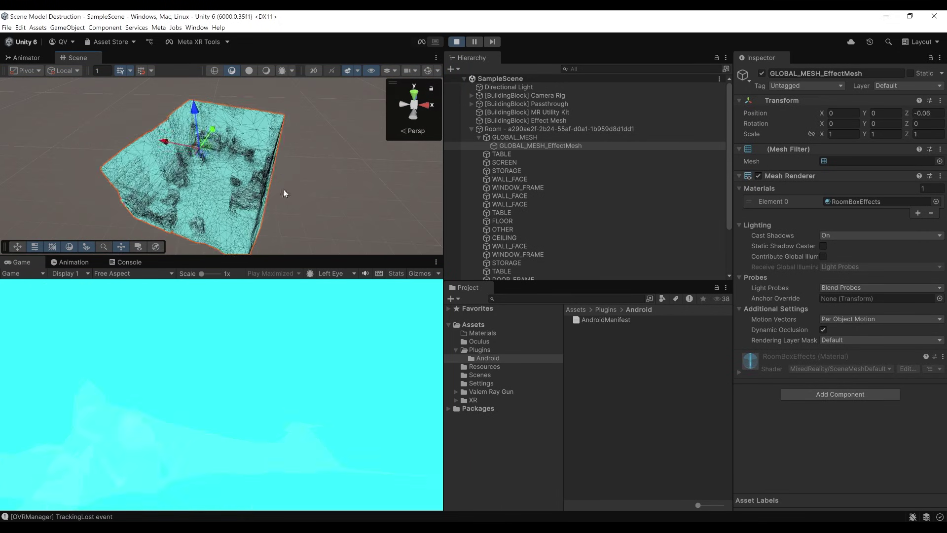
left_click_drag(296, 178, 186, 148, "alt")
right_click_drag(187, 148, 293, 228)
key("w")
scroll(287, 207, "down", 3)
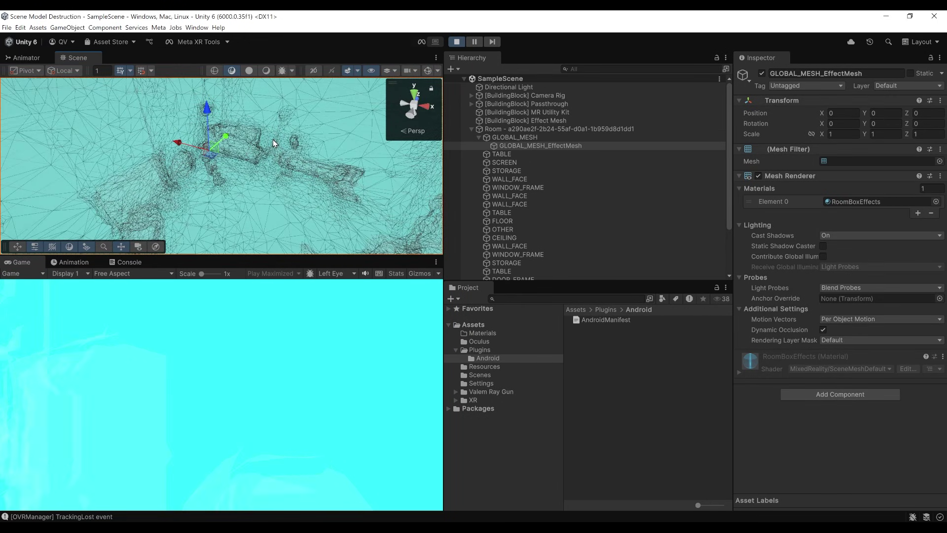
scroll(280, 144, "down", 3)
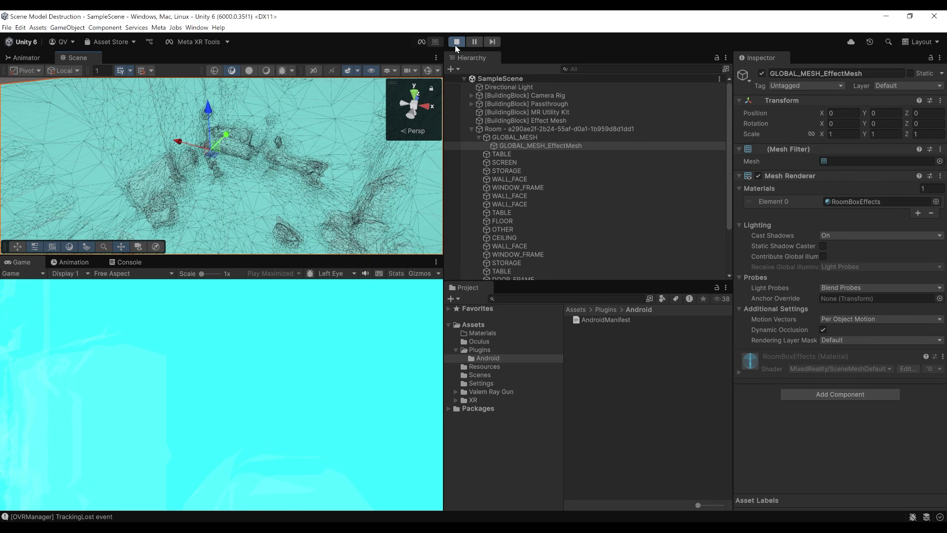
Step: Exit Play mode and deactivate the Effect Mesh building block object in SampleScene
left_click(455, 44)
left_click(549, 122)
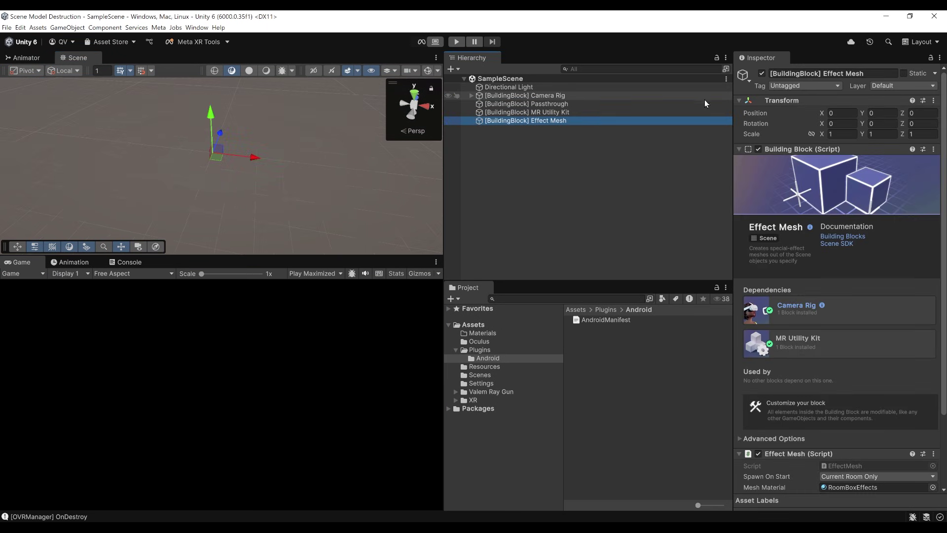
left_click(761, 73)
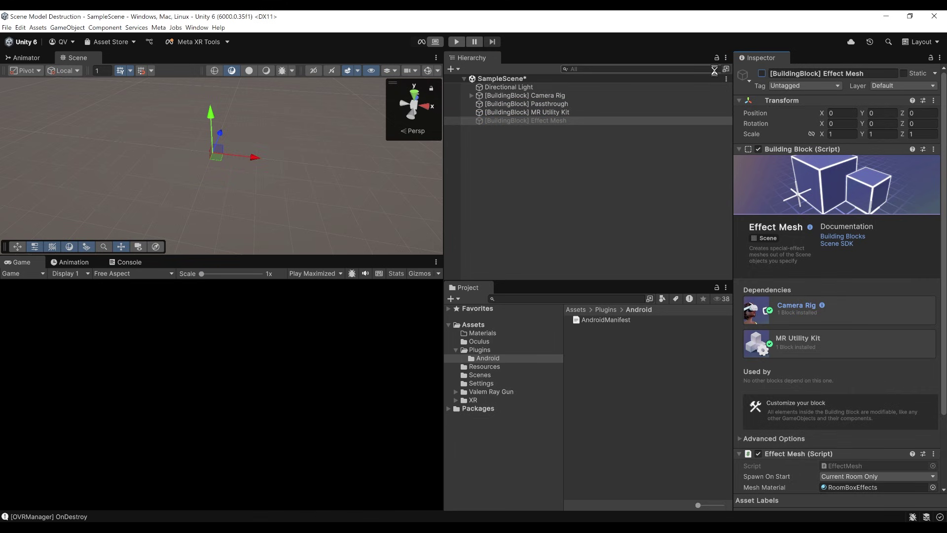
left_click(530, 208)
Step: Search all assets and packages for "destructible" and add the DestructibleMesh prefab to SampleScene
left_click(548, 300)
type("destructible")
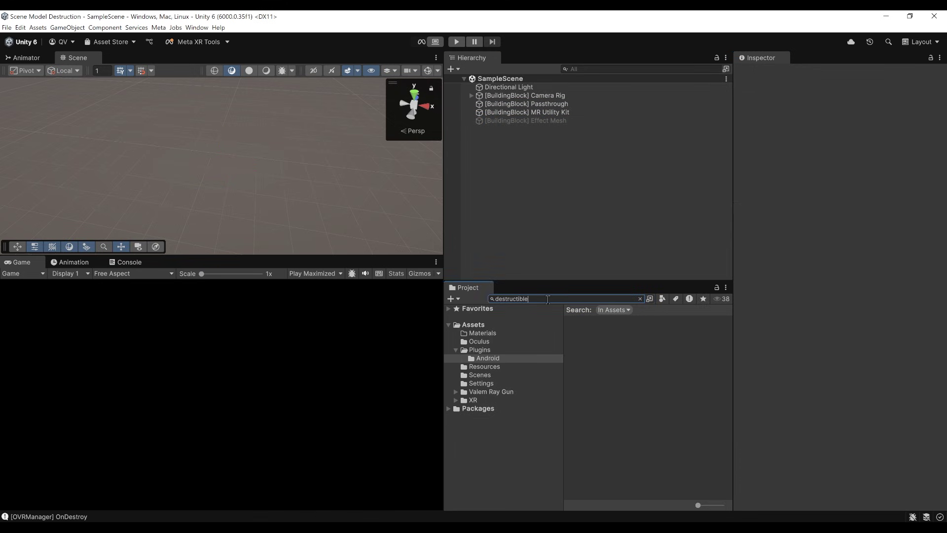
left_click(605, 312)
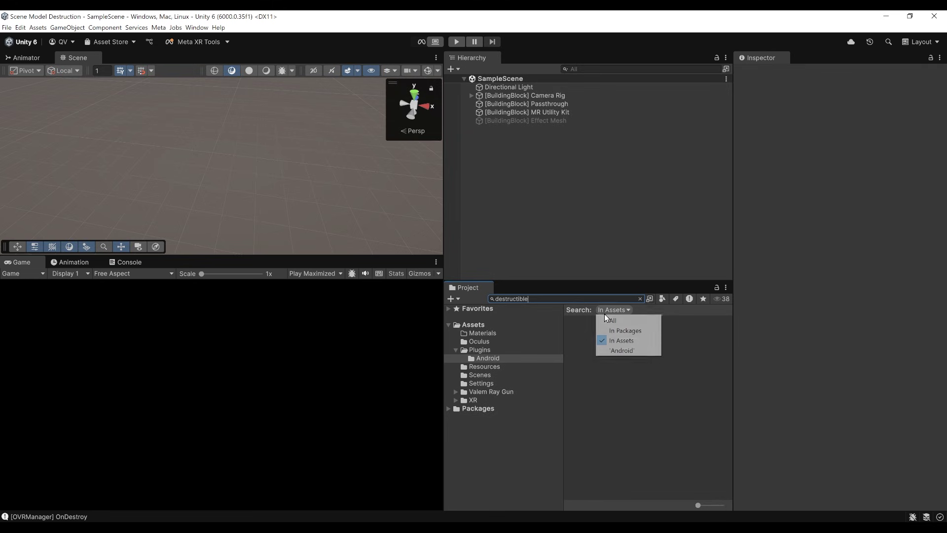
left_click(628, 323)
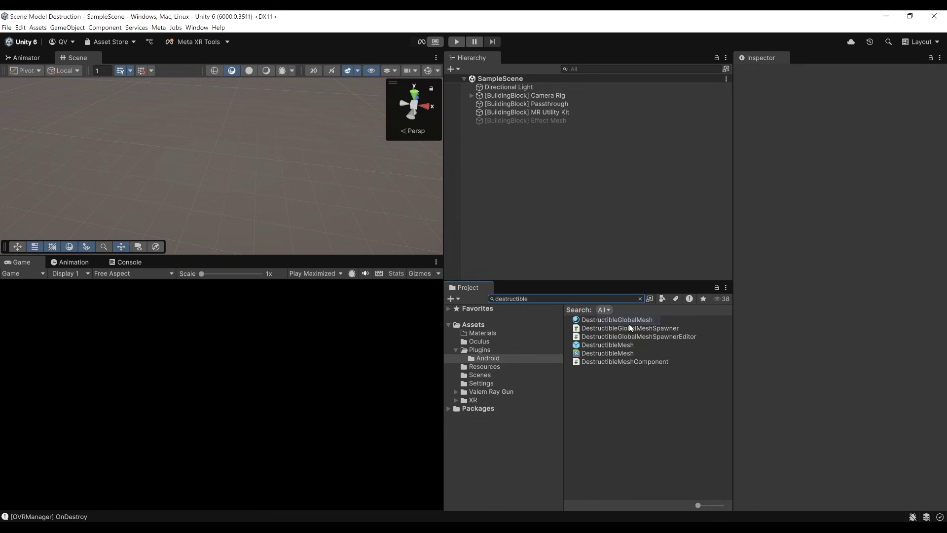
left_click(608, 345)
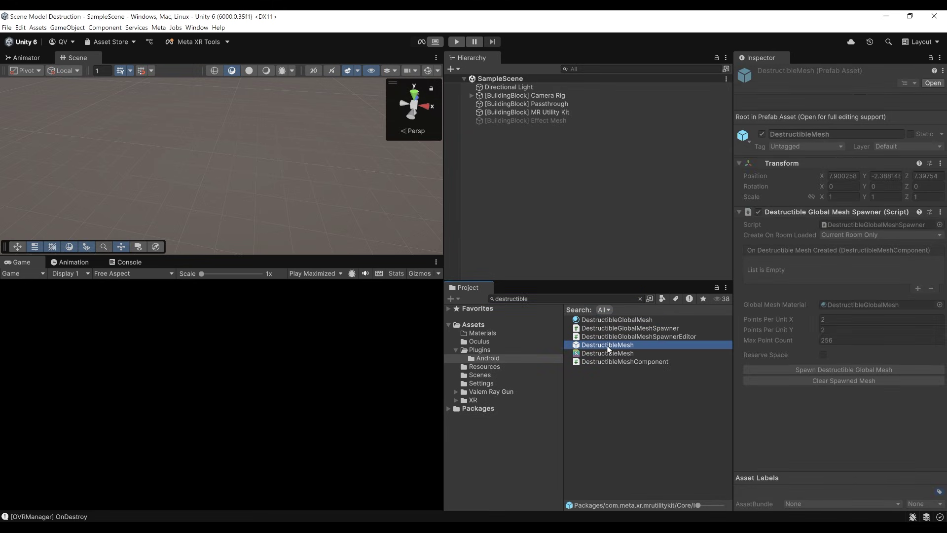
left_click_drag(599, 339, 498, 228)
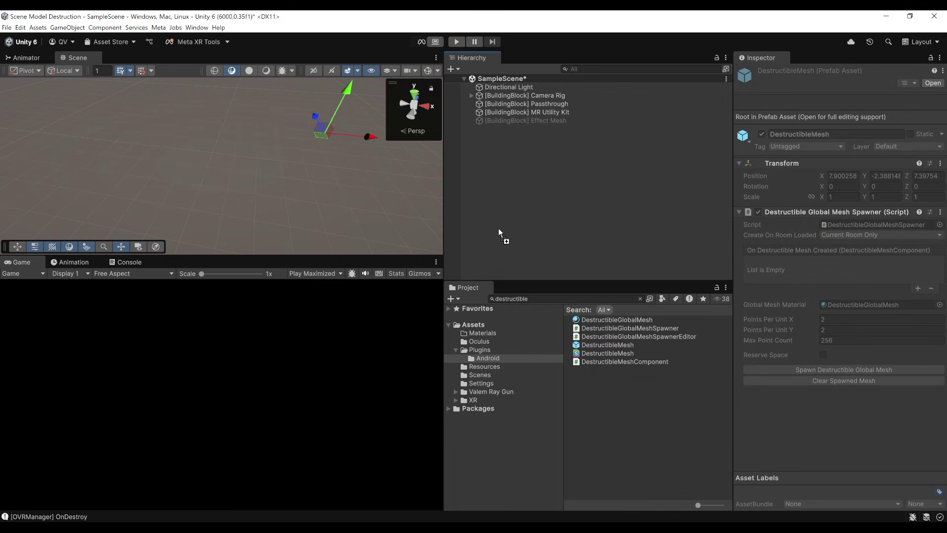
Step: Set the DestructibleMesh object's position to 0, 0, 0
left_click(857, 141)
type("0")
key("Tab")
type("0")
key("Tab")
type("0")
key("Return")
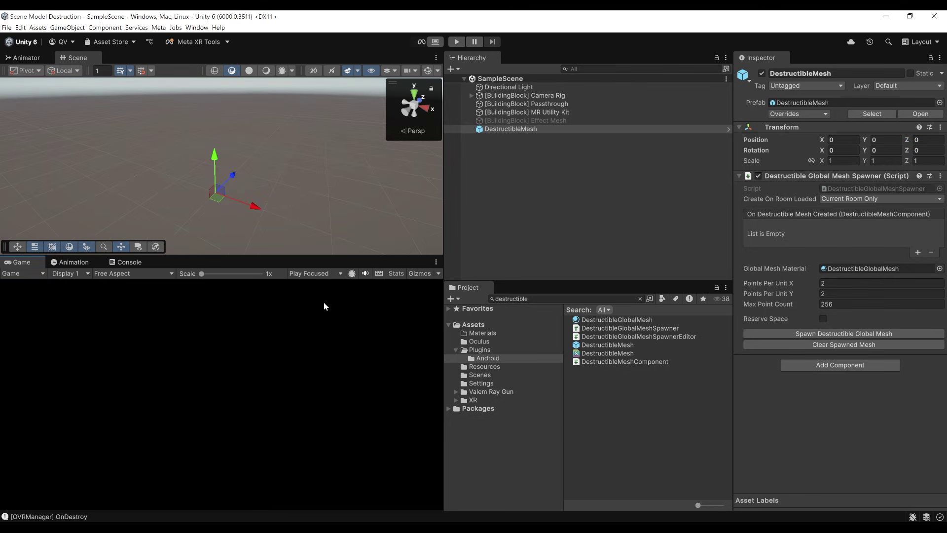
Step: Run the scene in Play mode with a taller Scene view and examine the spawned destructible room mesh
left_click_drag(286, 256, 289, 330)
left_click(457, 41)
middle_click_drag(163, 197, 327, 239)
right_click_drag(328, 239, 293, 214)
middle_click_drag(293, 214, 283, 265)
right_click_drag(283, 265, 232, 205)
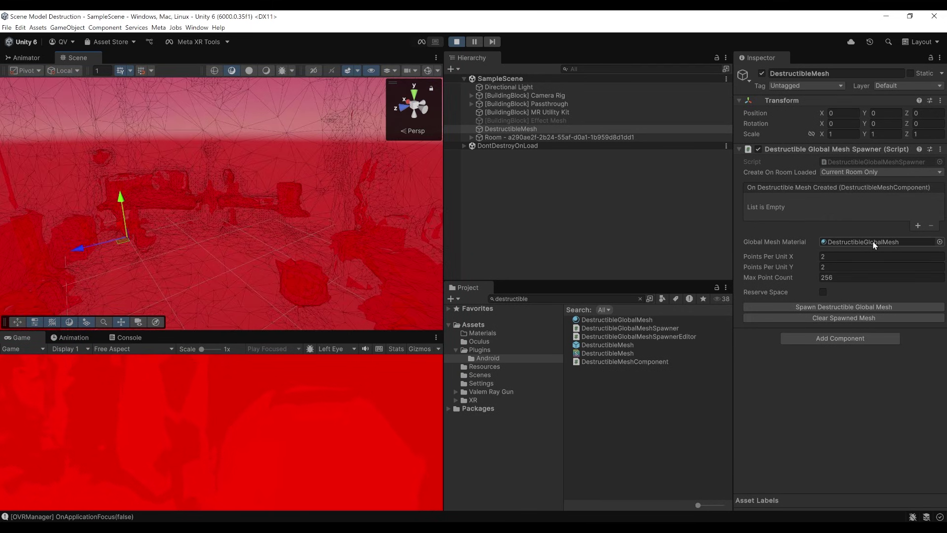
middle_click_drag(213, 205, 360, 170)
scroll(292, 212, "up", 3)
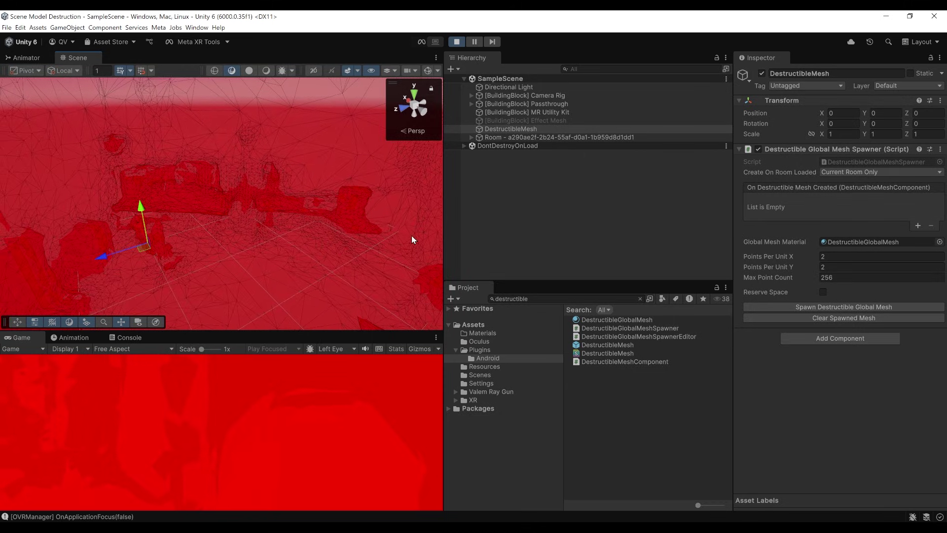
right_click_drag(242, 217, 139, 171)
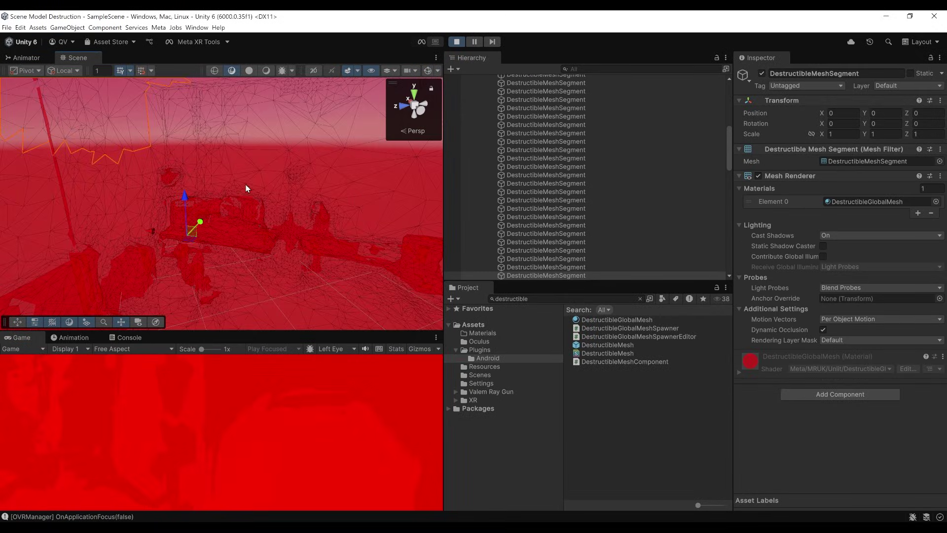
Step: Select several DestructibleMeshSegment pieces of the room mesh in the Scene view to inspect their individual outlines
left_click(250, 156)
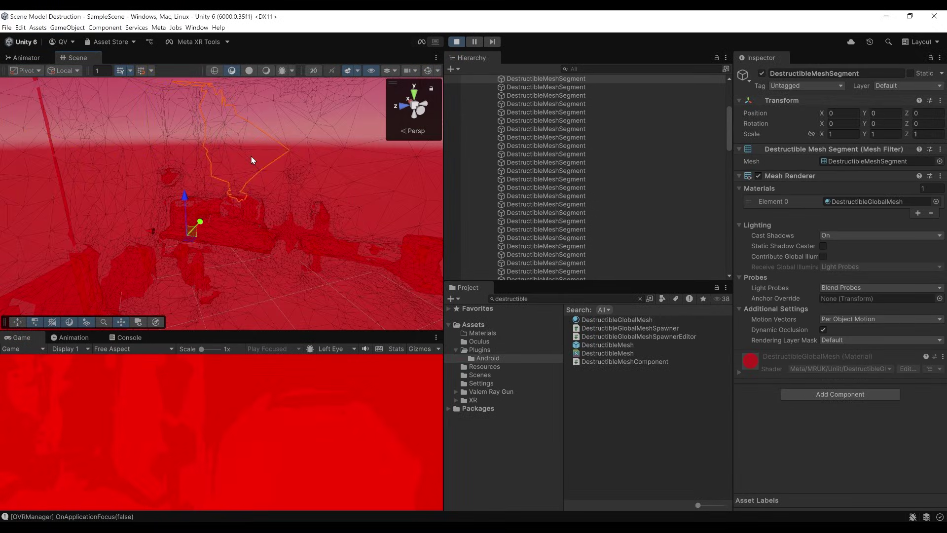
left_click(58, 188)
left_click(133, 138)
left_click_drag(171, 167, 74, 187, "alt")
left_click(232, 174)
left_click(225, 158)
left_click(130, 139)
scroll(675, 178, "up", 3)
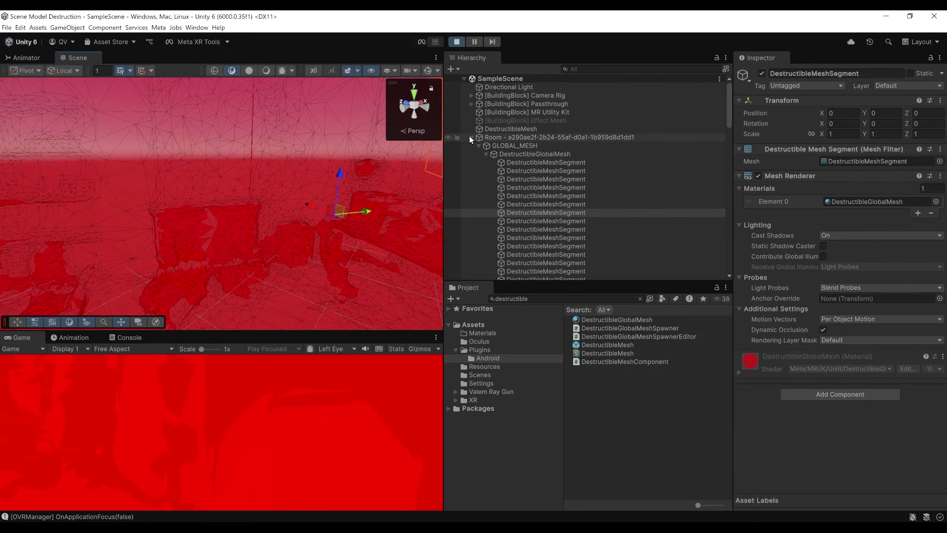
Step: Collapse the Room object in the Hierarchy and look over the segmented room mesh as a whole
right_click_drag(97, 218, 197, 214)
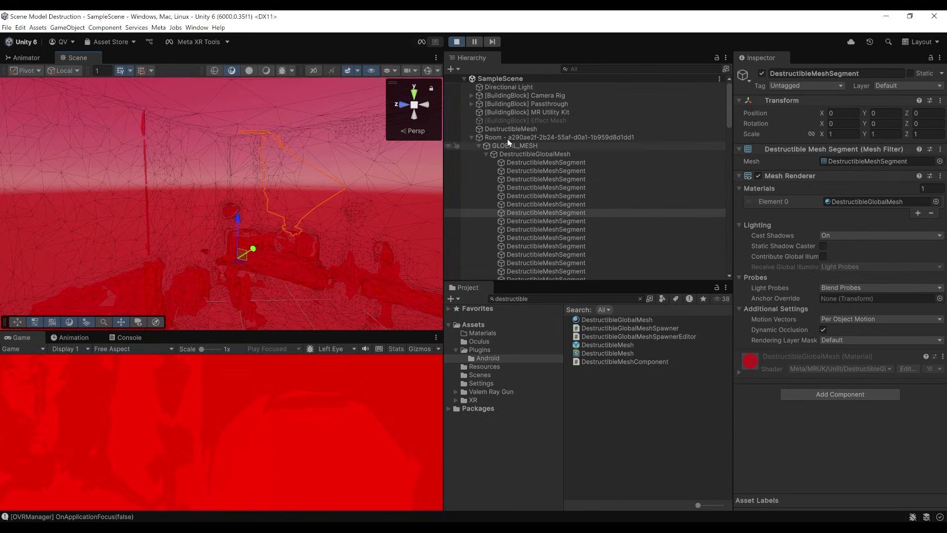
left_click(471, 137)
middle_click_drag(158, 227, 163, 165)
right_click_drag(305, 196, 310, 210)
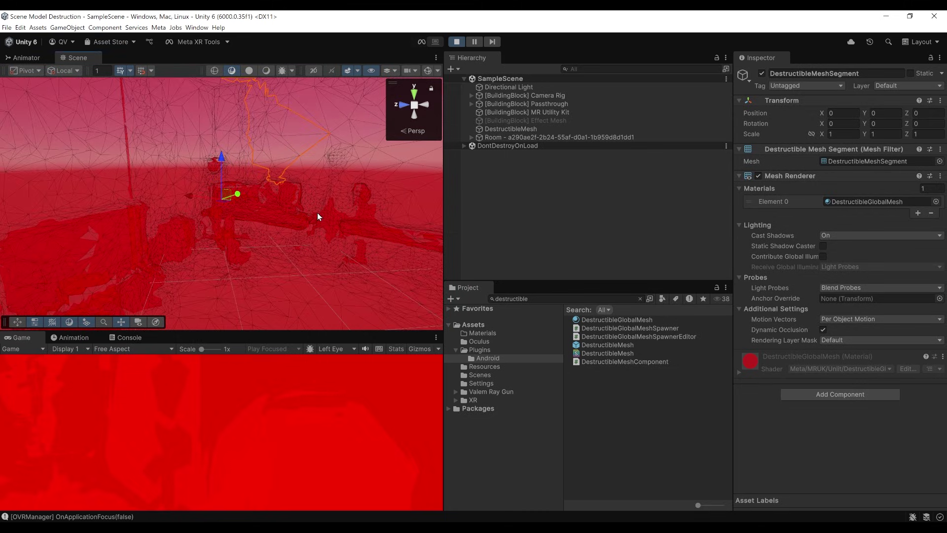